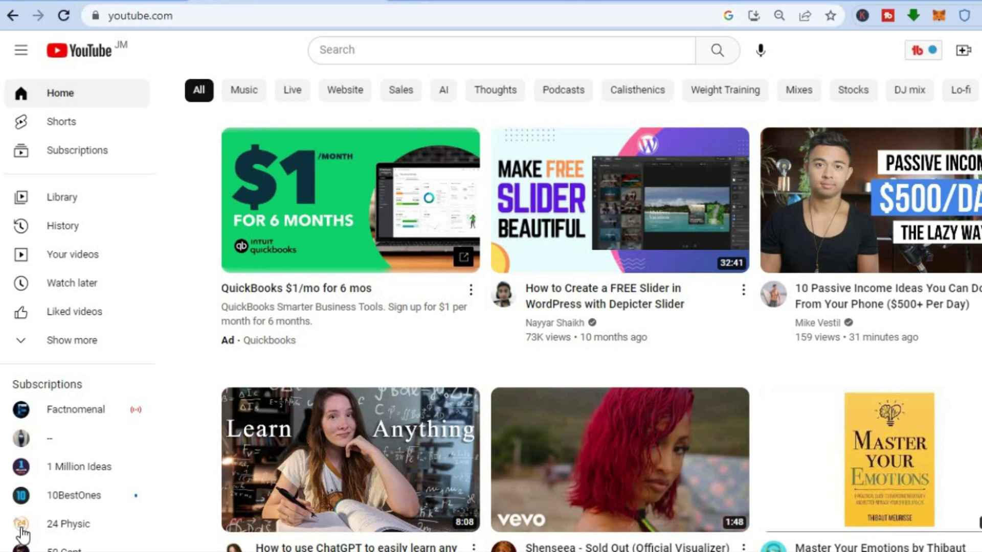
- Switch to the Google Ads browser tab at ads.google.com
{"action": "left_click", "coordinate": [457, 1]}
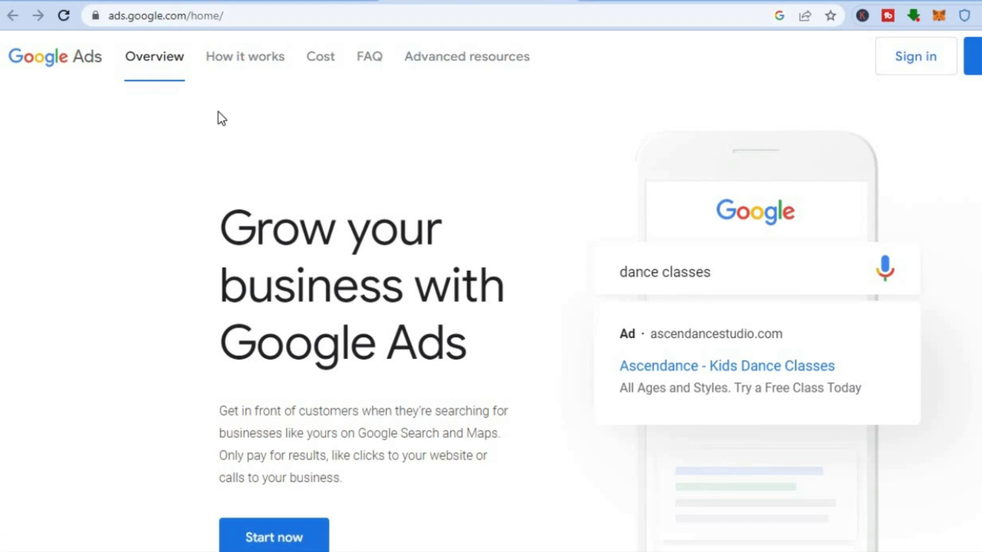
- Return to the YouTube Studio tab for the channel's uploaded videos
{"action": "left_click", "coordinate": [107, 1]}
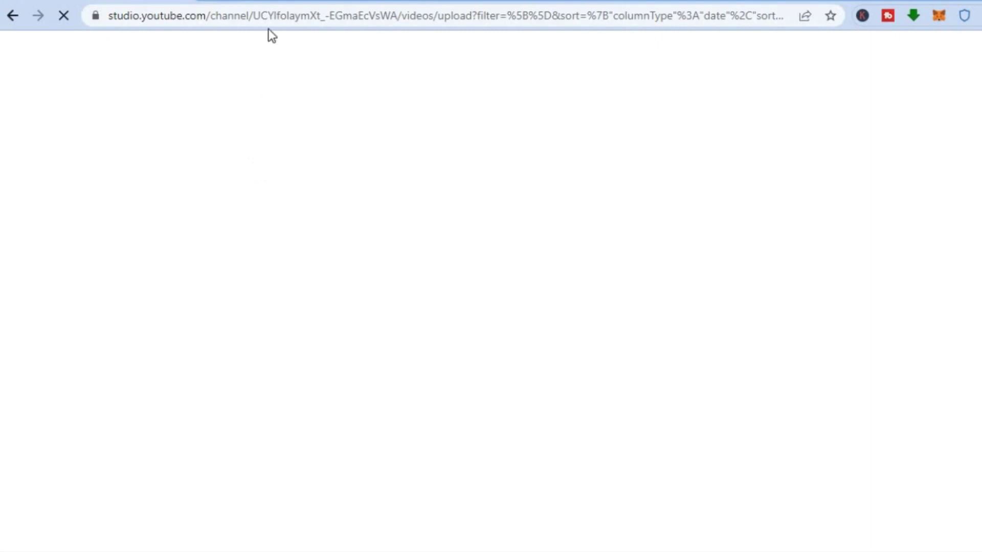
- Go to the YouTube tab and open YouTube Studio's Channel content page
{"action": "left_click", "coordinate": [269, 2]}
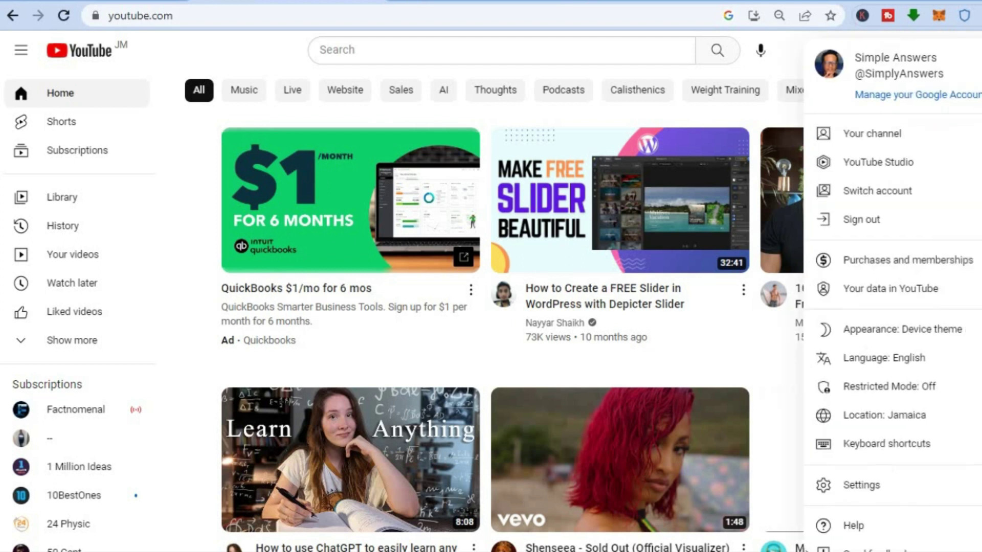
{"action": "left_click", "coordinate": [923, 161]}
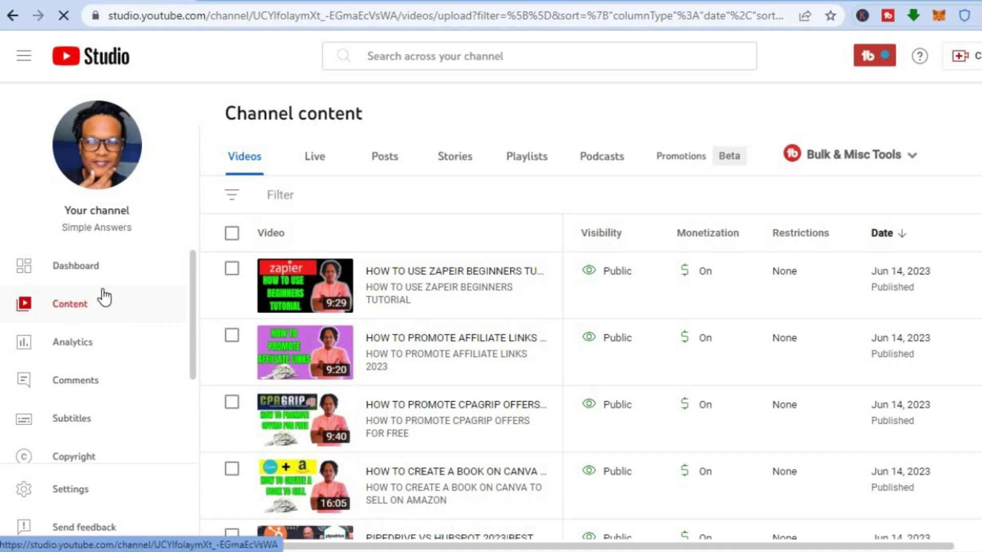
- Start a new video promotion from the Promotions tab with Get Started
{"action": "left_click", "coordinate": [696, 162]}
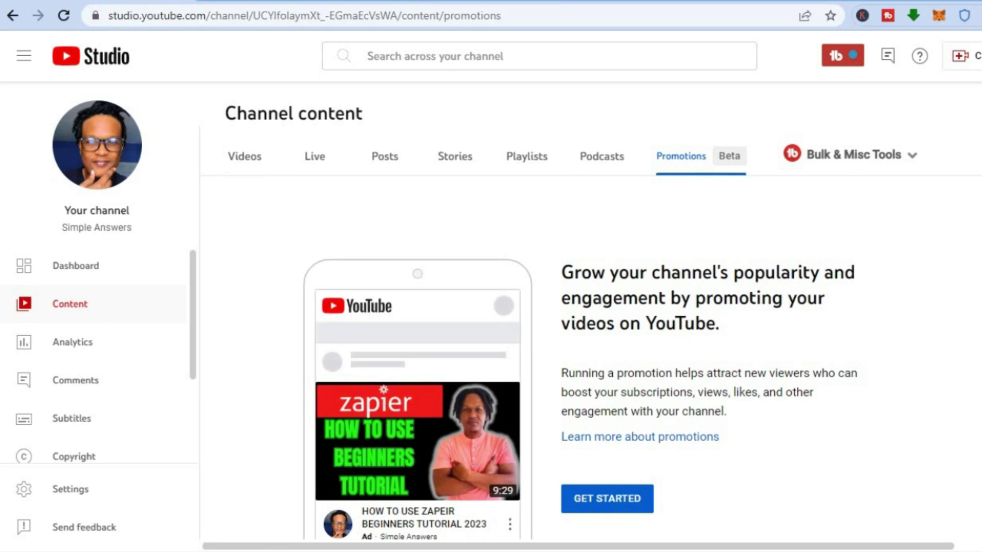
{"action": "scroll", "coordinate": [598, 460], "scroll_direction": "down", "scroll_amount": 1}
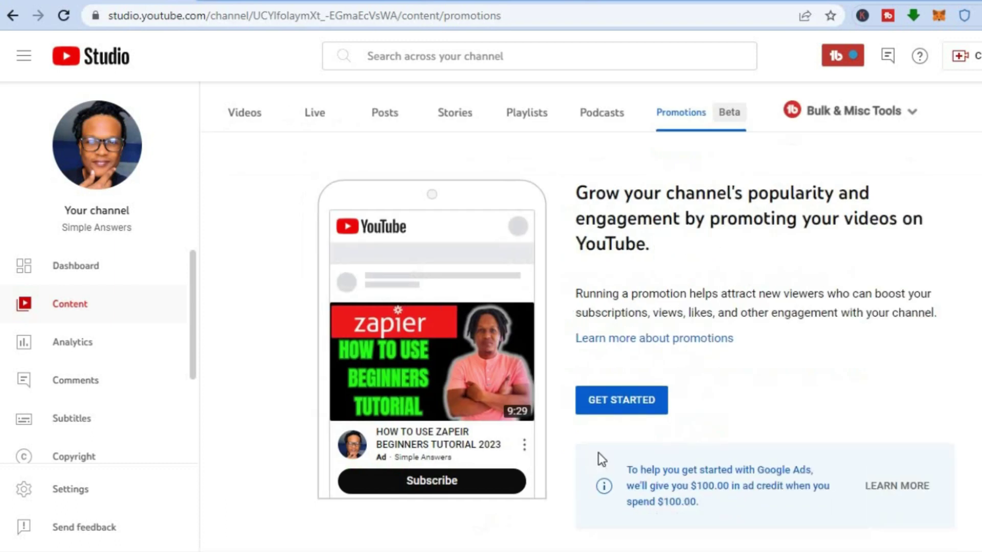
{"action": "left_click", "coordinate": [620, 401]}
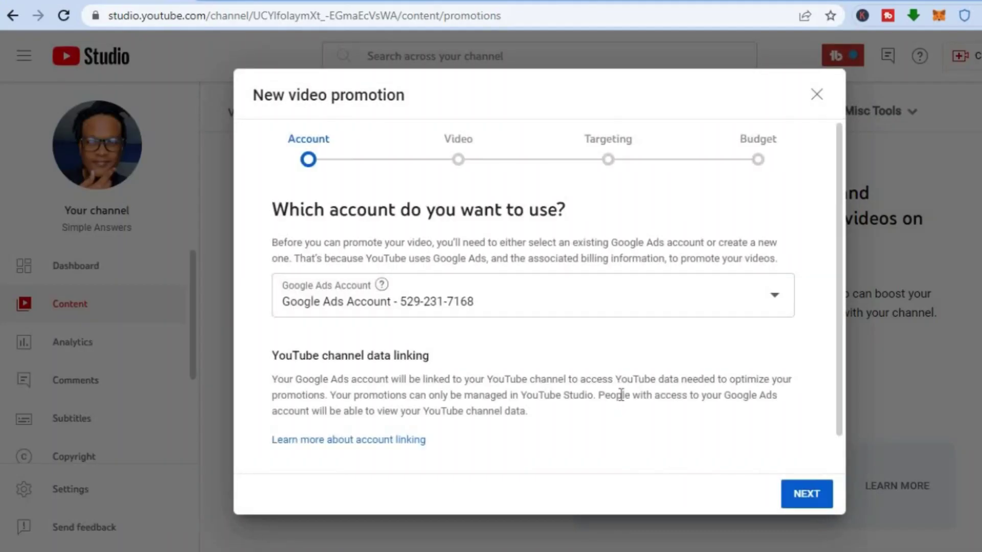
- Select the existing Google Ads account from the dropdown and advance to the Video step
{"action": "left_click", "coordinate": [762, 297]}
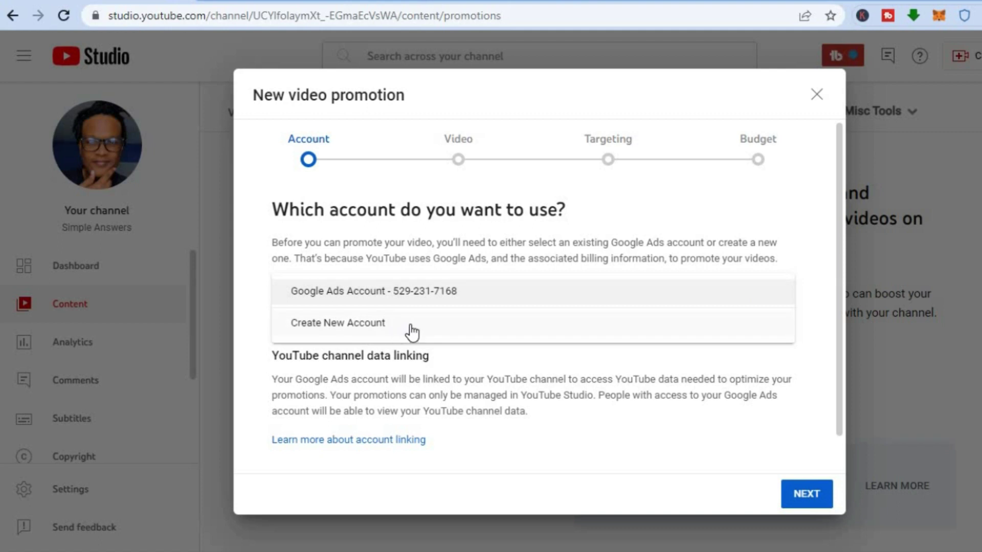
{"action": "left_click", "coordinate": [543, 360]}
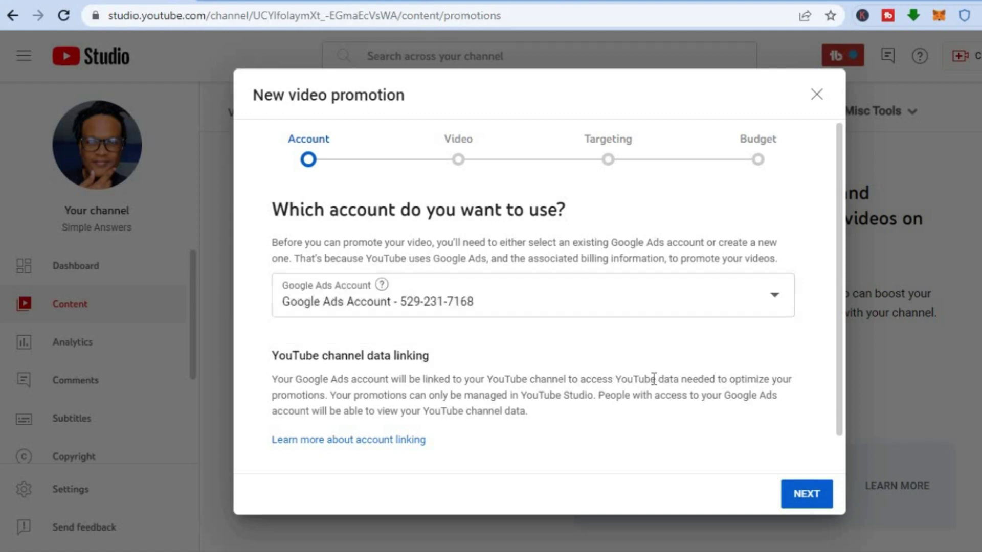
{"action": "left_click", "coordinate": [813, 501]}
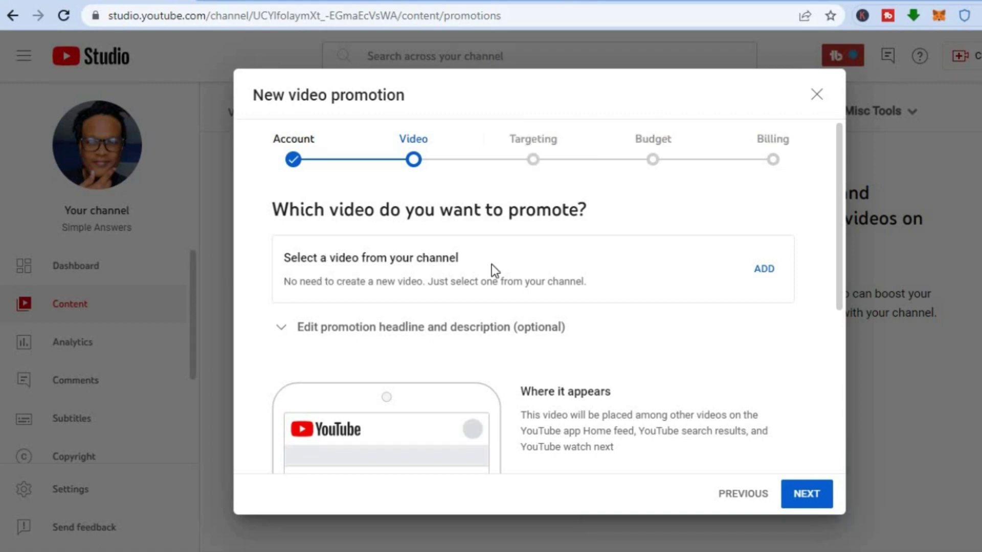
- Choose 'How to use Google Bard to make a website 2023' and scroll its ad preview
{"action": "left_click", "coordinate": [765, 270]}
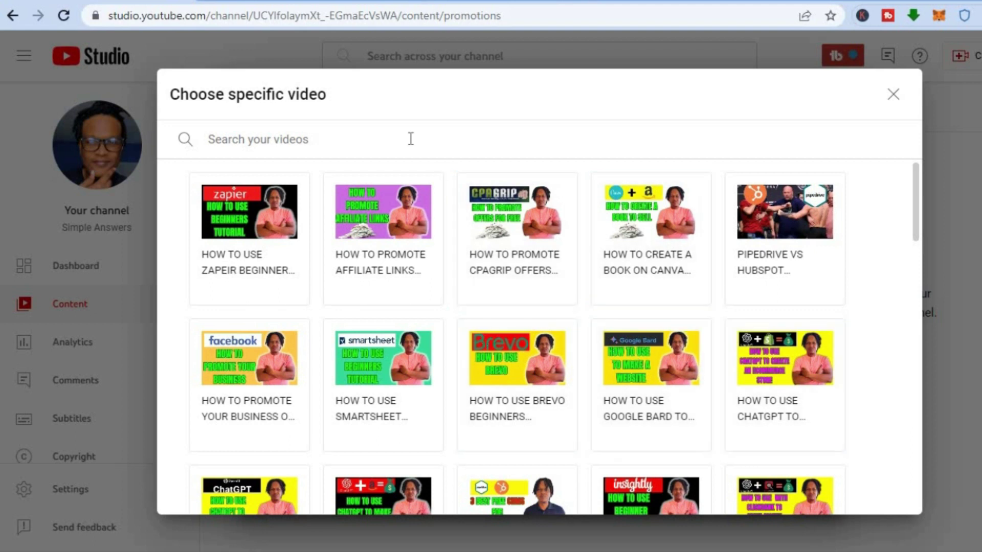
{"action": "left_click", "coordinate": [256, 136]}
{"action": "left_click", "coordinate": [674, 362]}
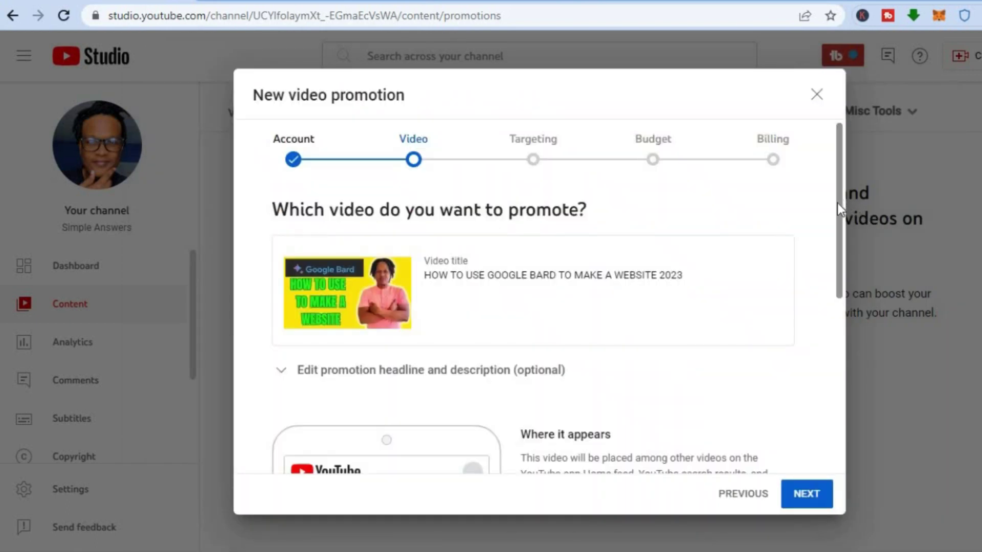
{"action": "scroll", "coordinate": [836, 203], "scroll_direction": "down", "scroll_amount": 1}
{"action": "scroll", "coordinate": [839, 246], "scroll_direction": "down", "scroll_amount": 5}
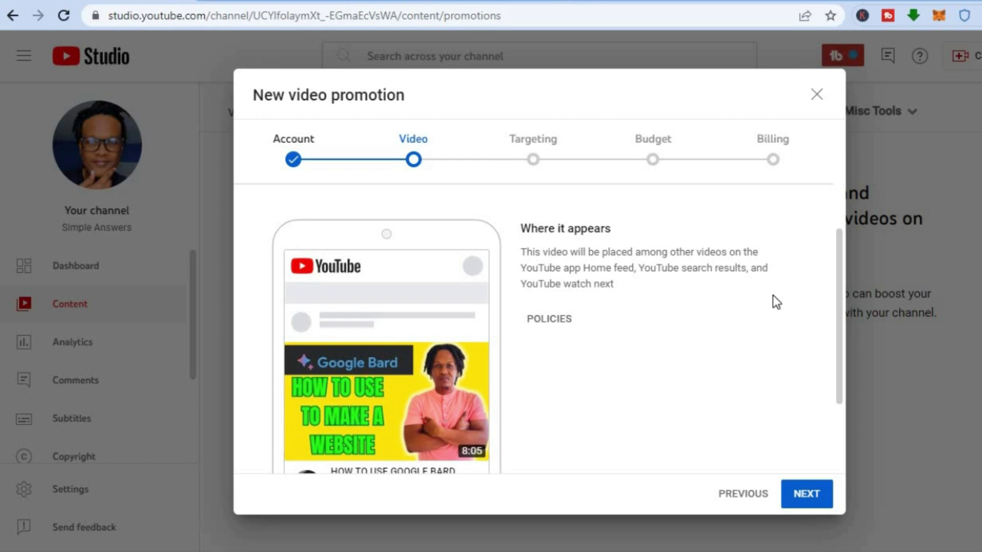
{"action": "left_click_drag", "start_coordinate": [838, 320], "coordinate": [836, 367]}
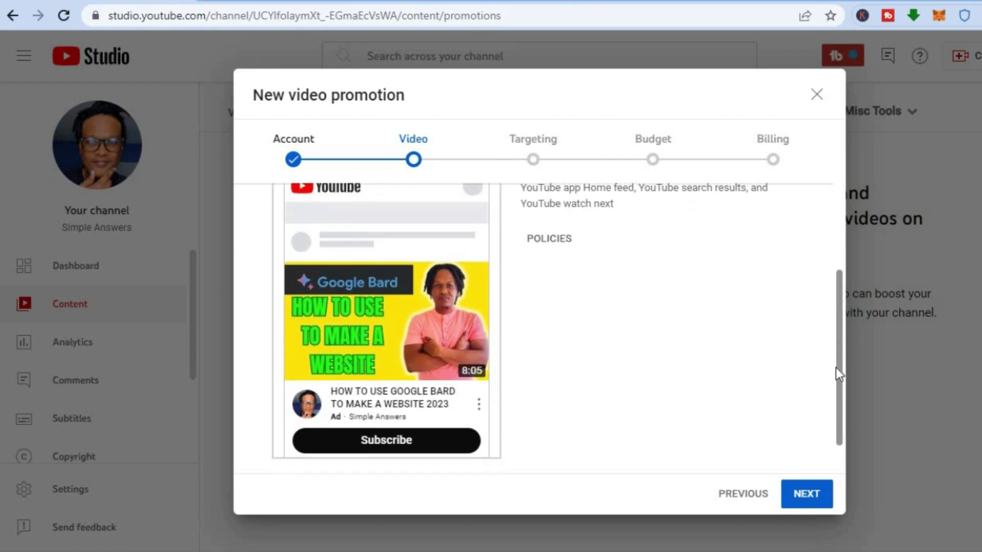
{"action": "scroll", "coordinate": [835, 368], "scroll_direction": "down", "scroll_amount": 1}
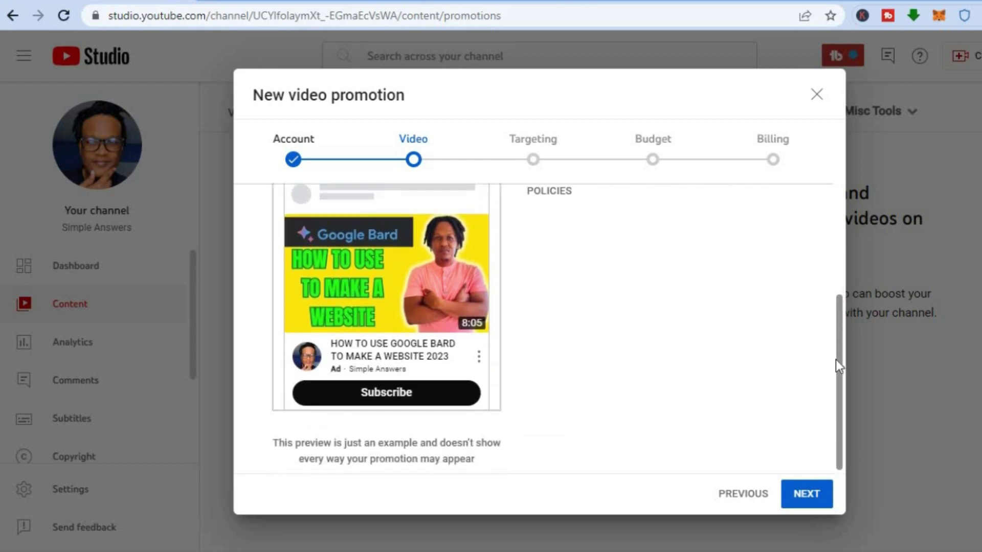
- Continue to the Targeting step and open the target countries list
{"action": "left_click", "coordinate": [808, 494]}
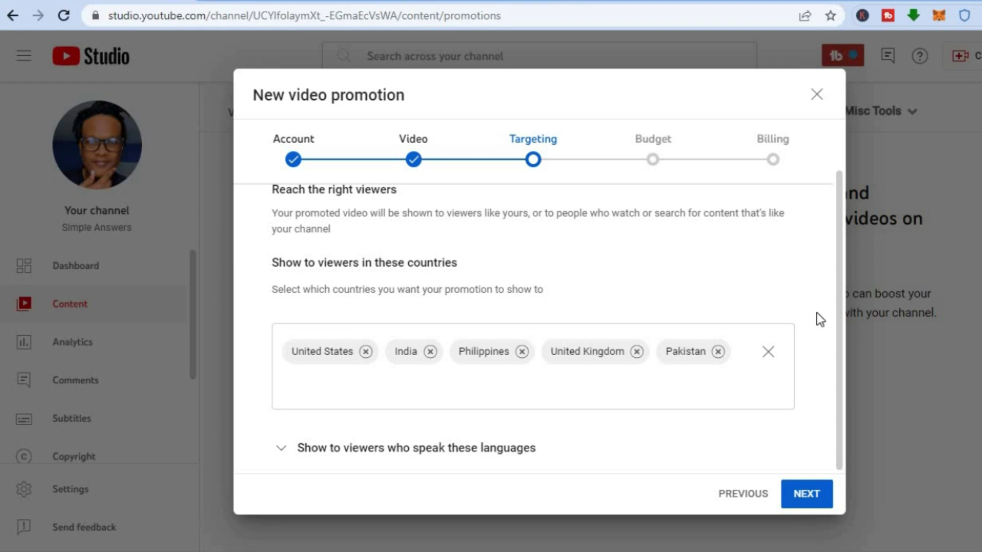
{"action": "left_click_drag", "start_coordinate": [839, 302], "coordinate": [851, 207]}
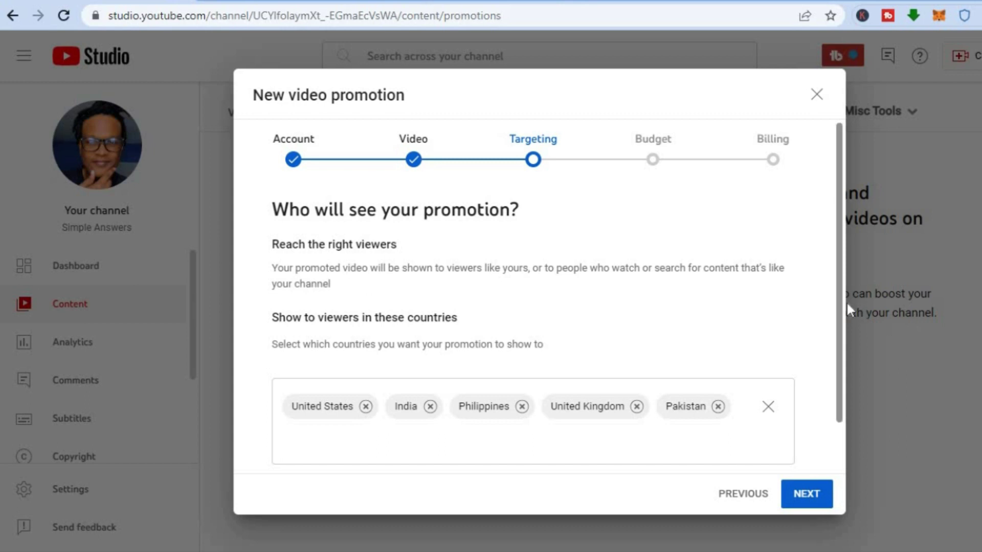
{"action": "scroll", "coordinate": [798, 403], "scroll_direction": "down", "scroll_amount": 1}
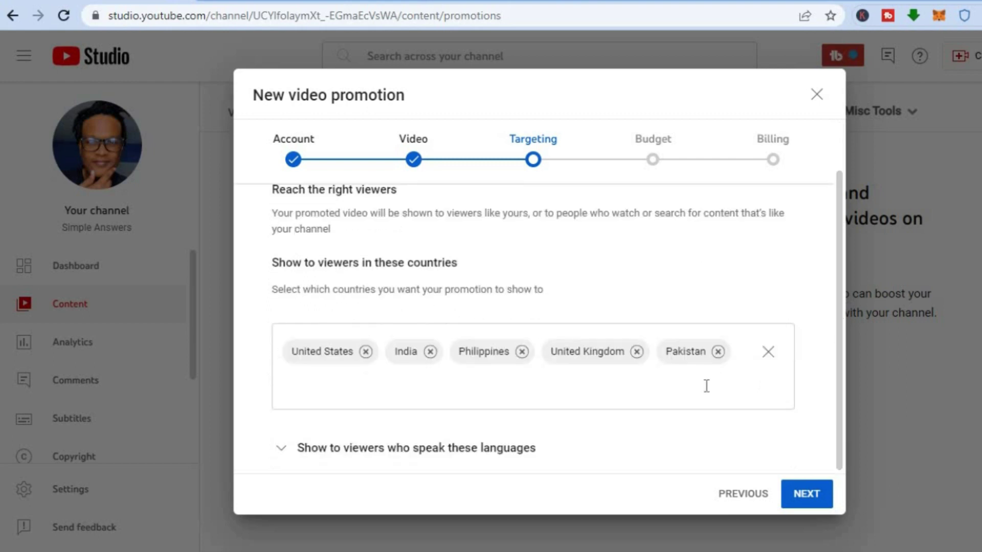
{"action": "left_click", "coordinate": [700, 383]}
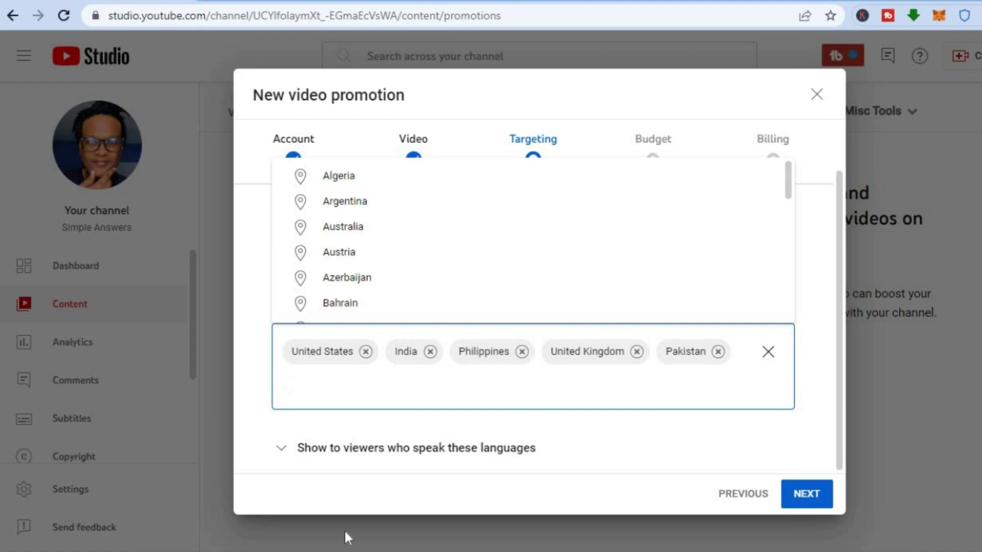
- Restrict viewers to English speakers and continue to the Budget step
{"action": "left_click", "coordinate": [284, 451]}
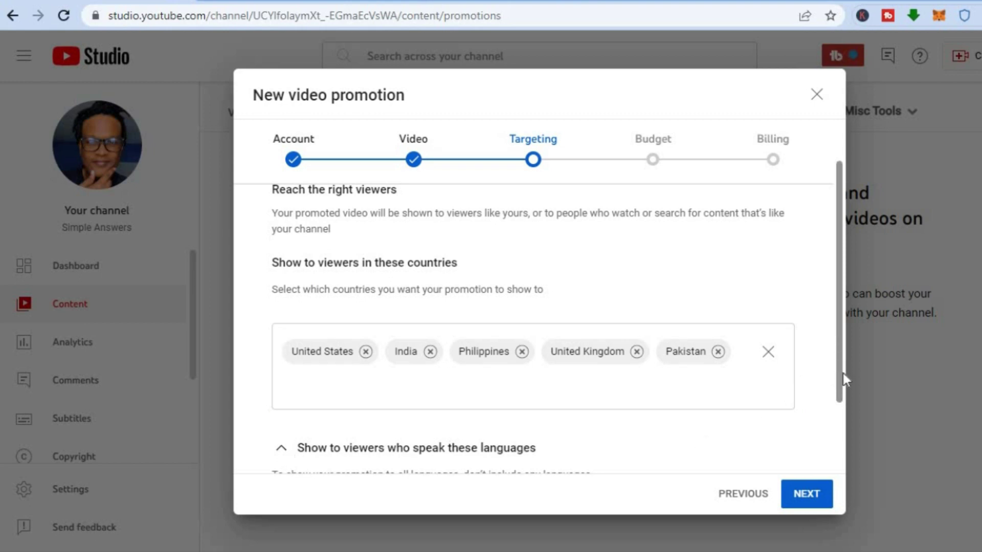
{"action": "scroll", "coordinate": [843, 379], "scroll_direction": "down", "scroll_amount": 3}
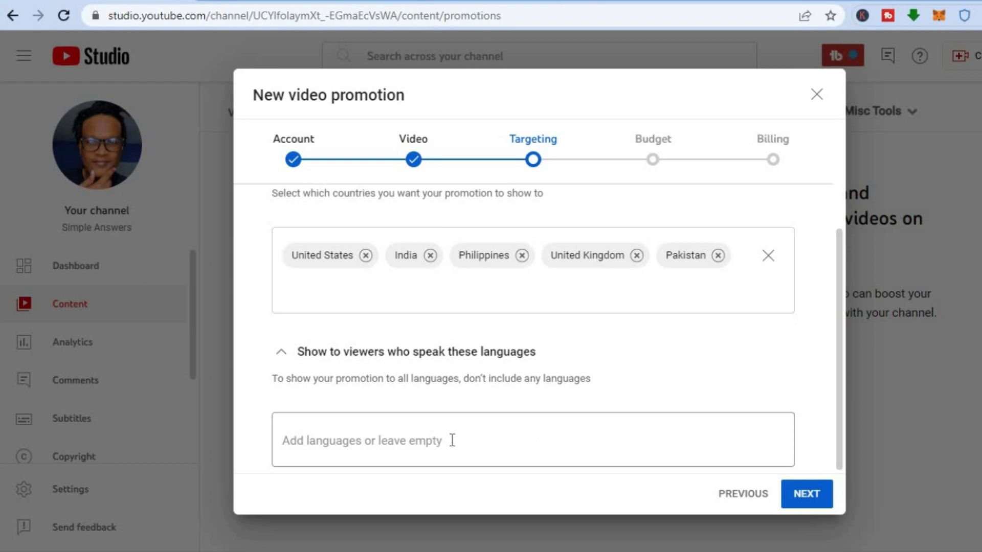
{"action": "left_click", "coordinate": [446, 438]}
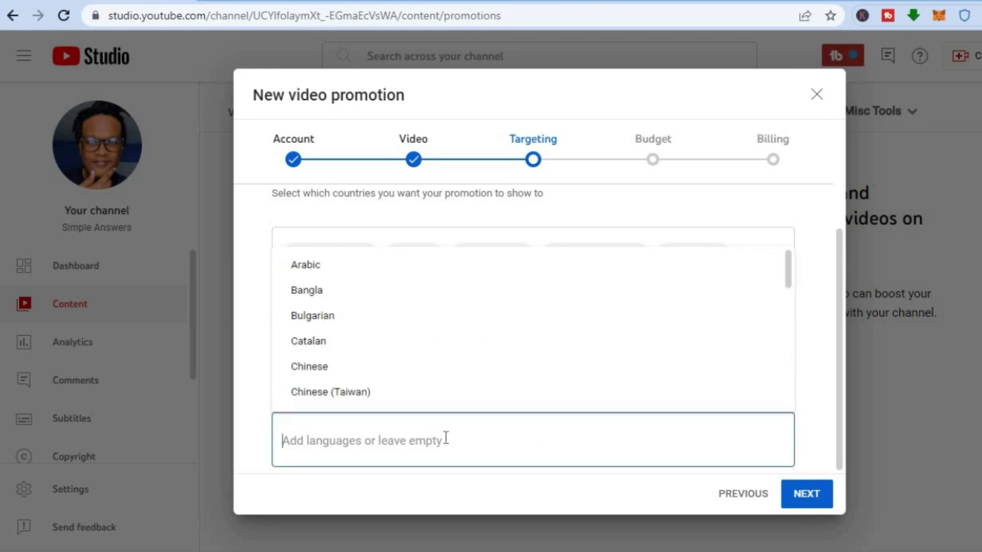
{"action": "type", "text": "eng"}
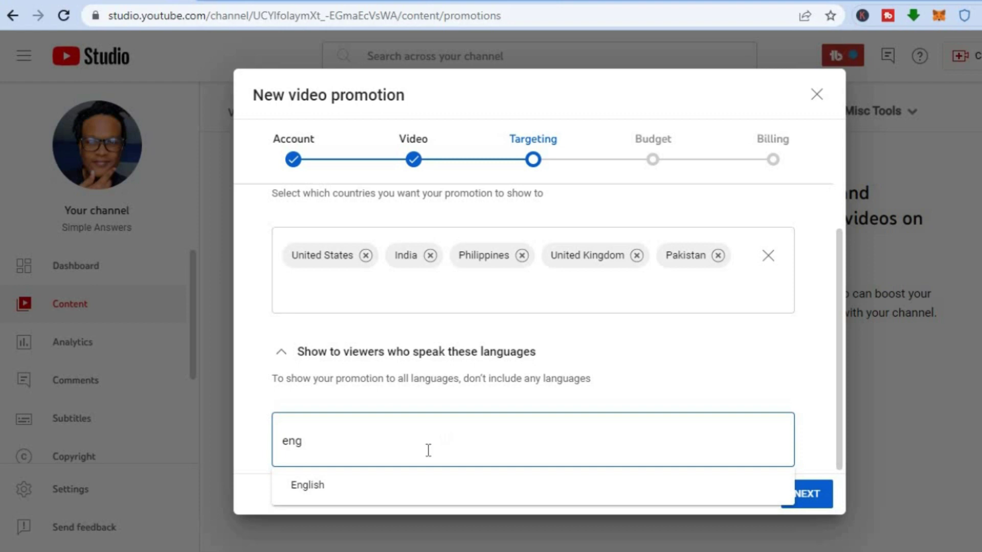
{"action": "left_click", "coordinate": [367, 497]}
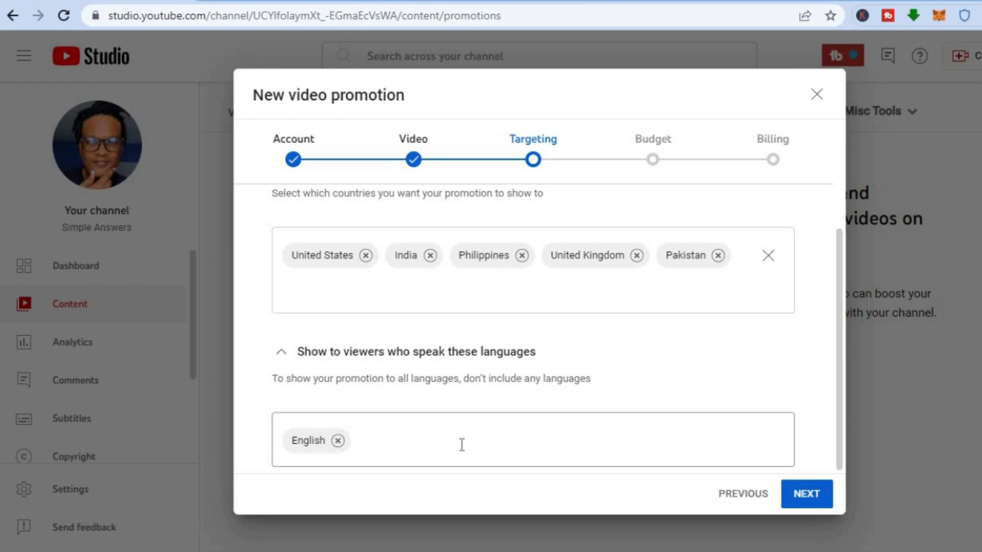
{"action": "left_click", "coordinate": [793, 493]}
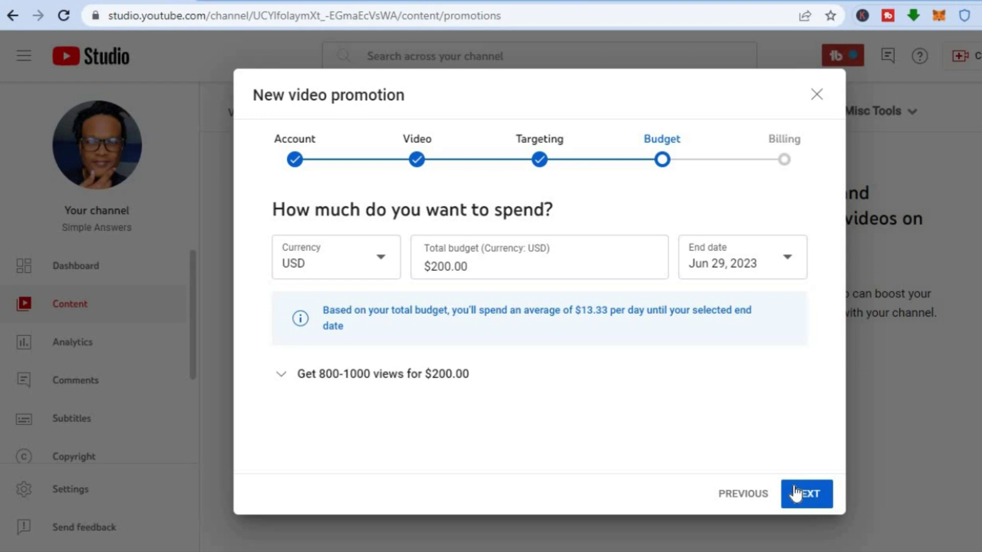
- Keep USD as currency and change the total budget from $200.00 to $100
{"action": "left_click", "coordinate": [372, 265]}
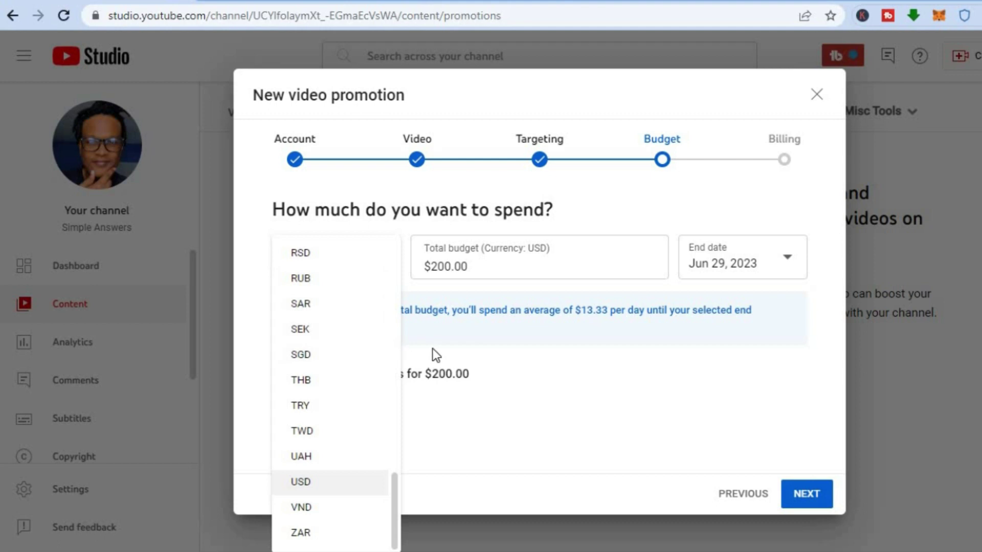
{"action": "left_click", "coordinate": [505, 362]}
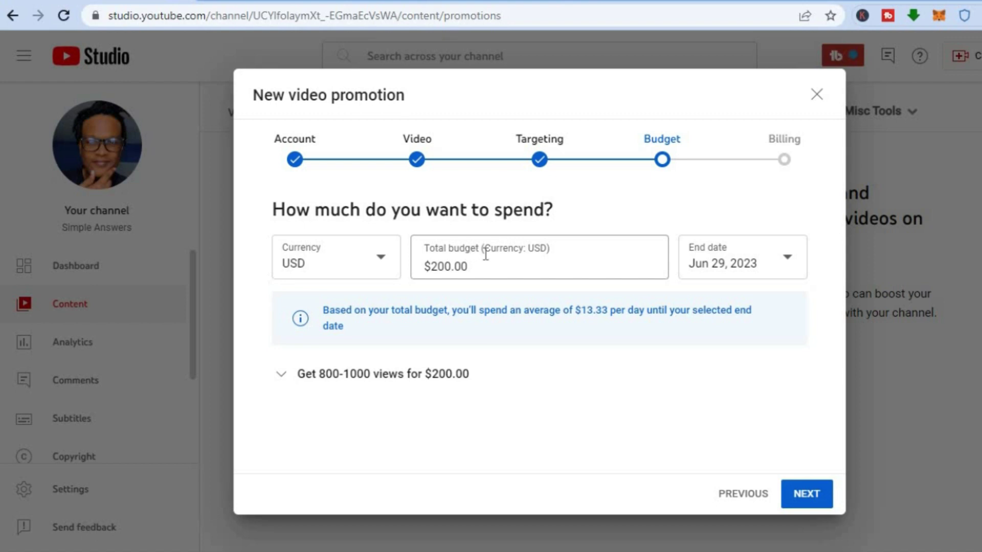
{"action": "left_click", "coordinate": [473, 272]}
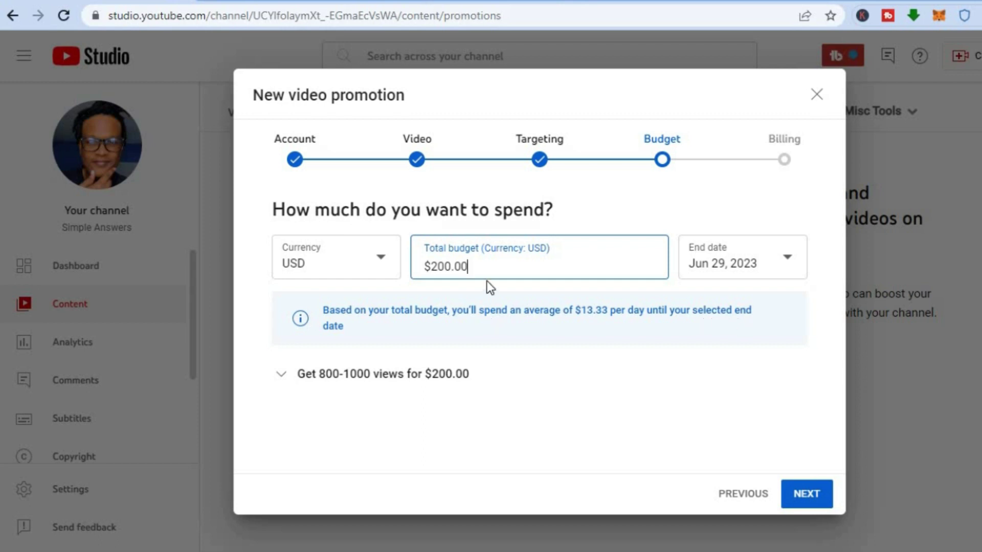
{"action": "key", "text": "BackSpace"}
{"action": "key", "text": "BackSpace"}
{"action": "key", "text": "BackSpace"}
{"action": "key", "text": "BackSpace"}
{"action": "key", "text": "BackSpace"}
{"action": "type", "text": "100"}
- Set the end date to Jun 18, 2023 and continue to billing
{"action": "left_click", "coordinate": [754, 265]}
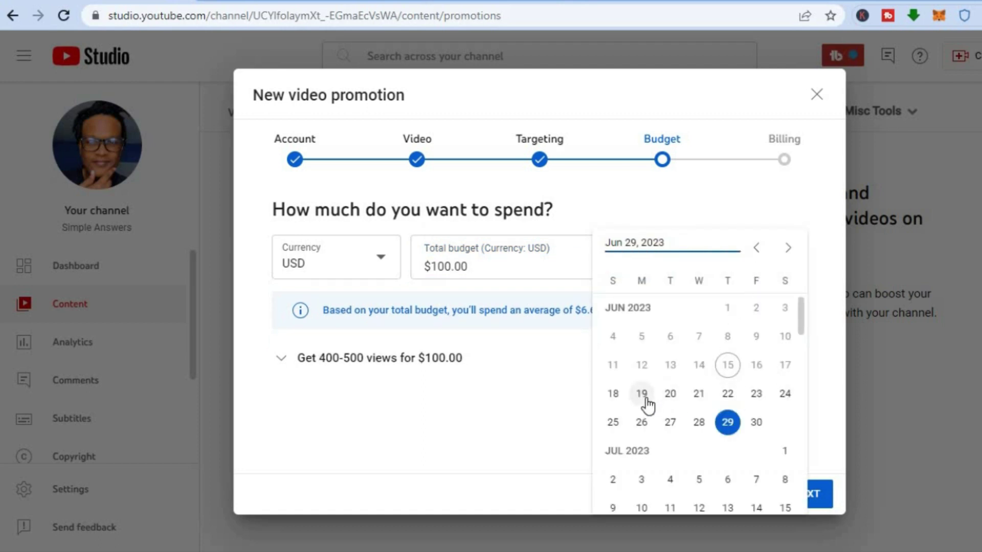
{"action": "left_click", "coordinate": [613, 394]}
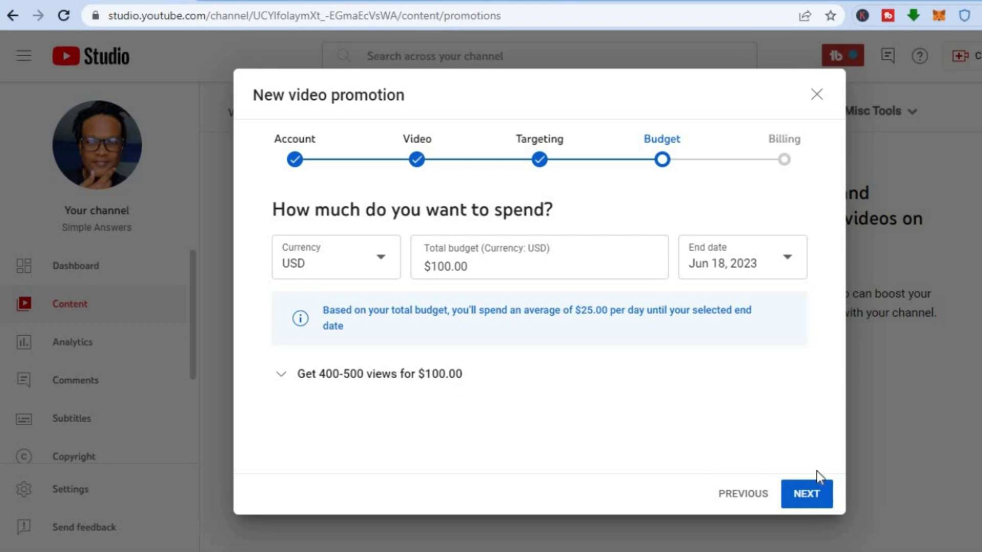
{"action": "left_click", "coordinate": [811, 491]}
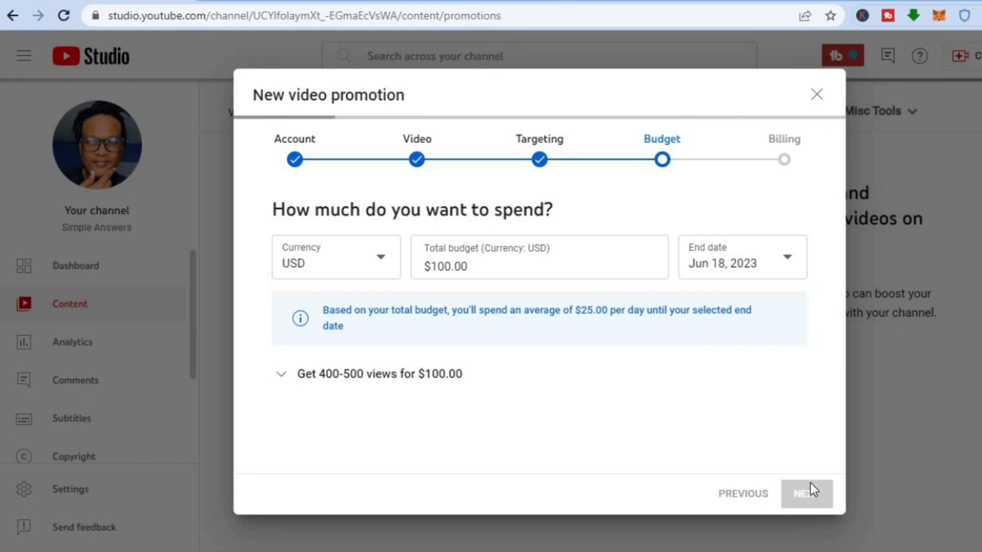
- Close the New video promotion dialog and switch to the Google Ads tab
{"action": "left_click", "coordinate": [816, 97]}
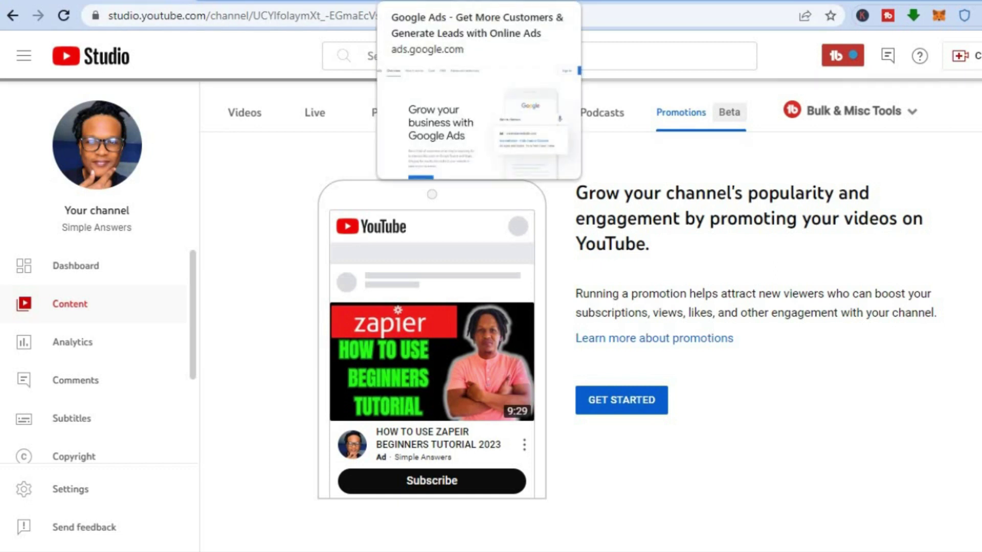
{"action": "left_click", "coordinate": [434, 1]}
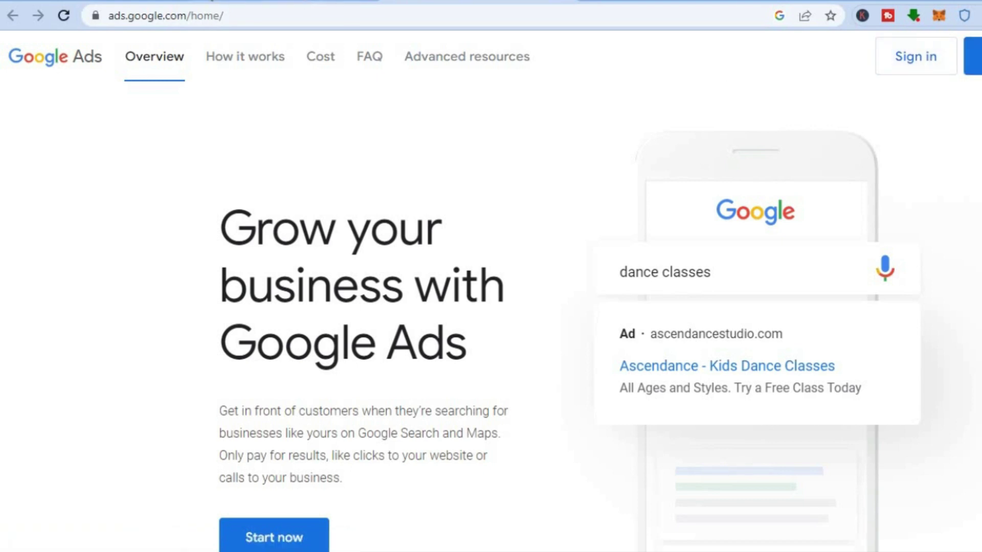
- Switch from Google Ads to the YouTube home feed tab with Ctrl+Tab
{"action": "key", "text": "ctrl+Tab"}
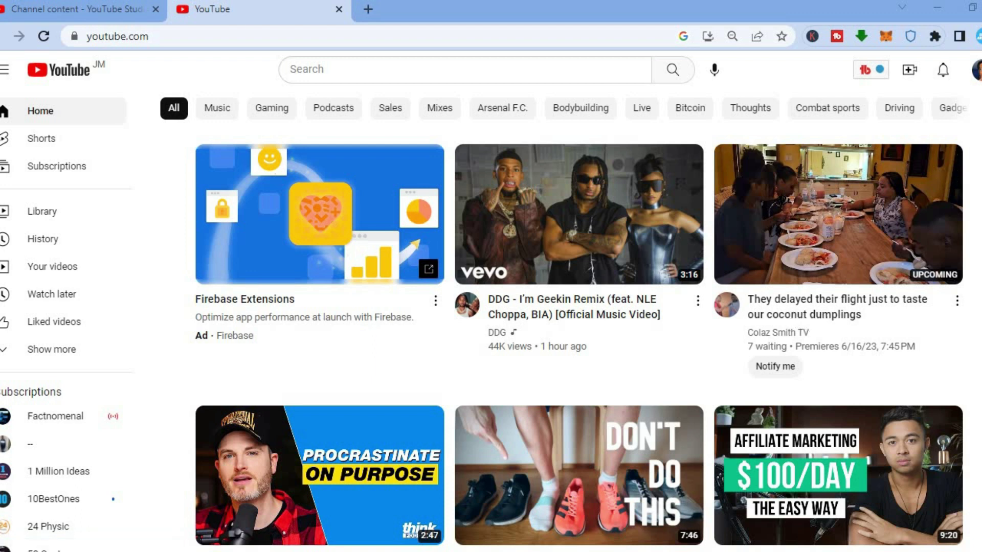
{"action": "scroll", "coordinate": [847, 419], "scroll_direction": "down", "scroll_amount": 3}
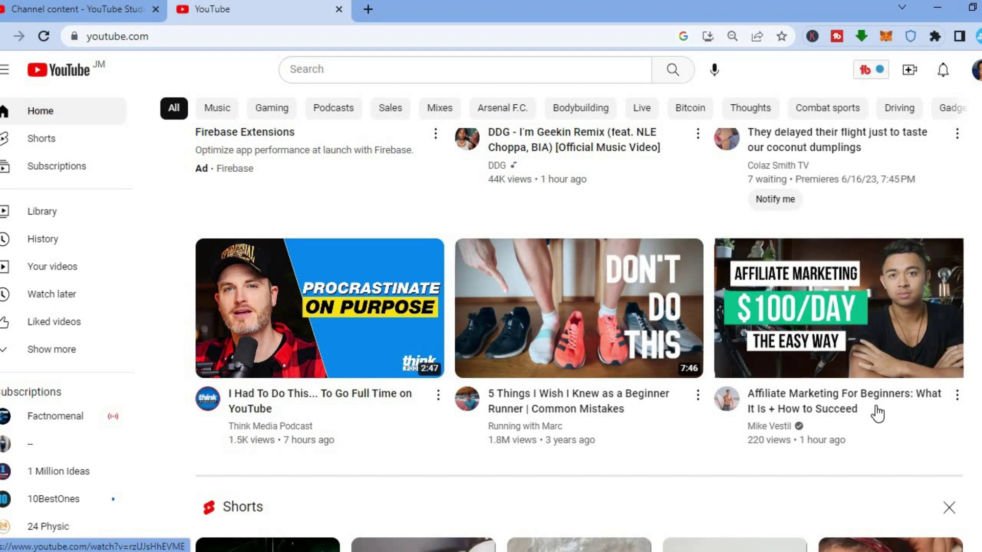
{"action": "mouse_move", "coordinate": [851, 404]}
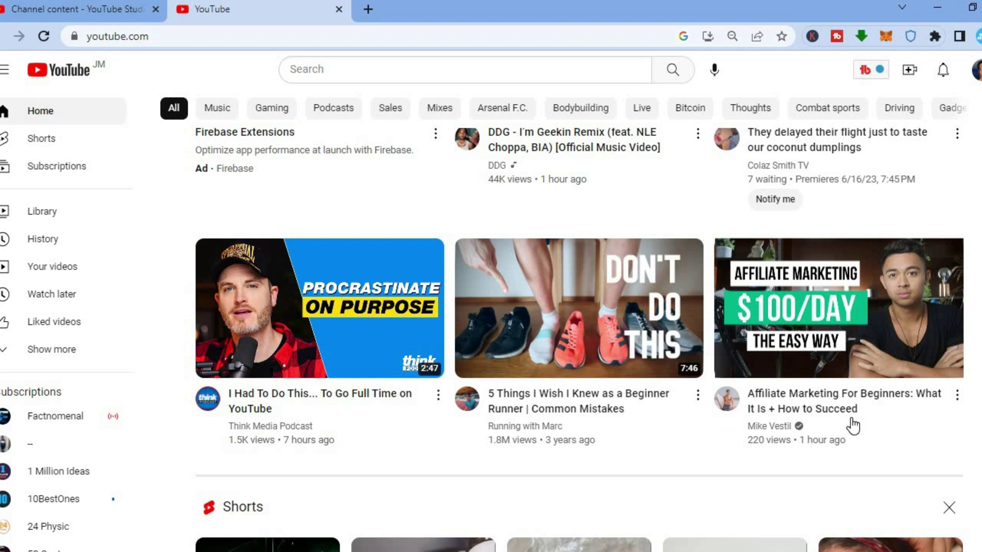
{"action": "mouse_move", "coordinate": [851, 425]}
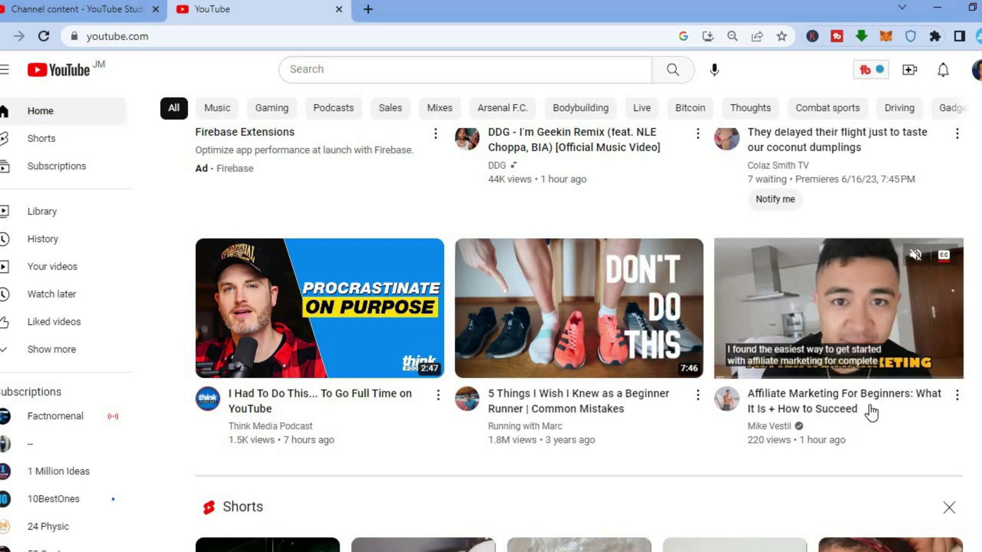